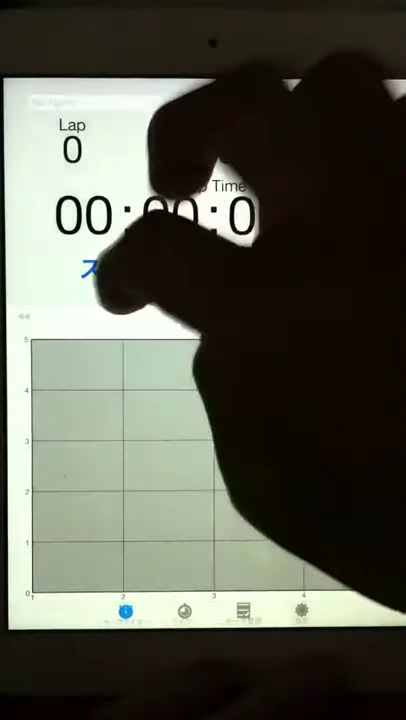
# - Start the timer, record rapid laps through Lap 34, and stop at 9.4 seconds total
pyautogui.click(127, 268)
pyautogui.click(299, 268)
pyautogui.click(299, 268)
pyautogui.click(299, 268)
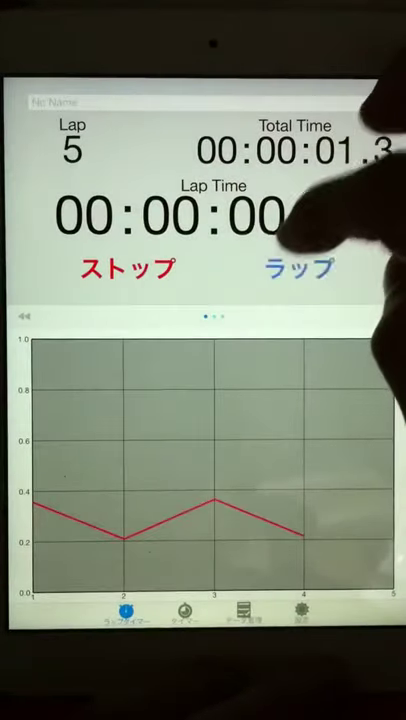
pyautogui.click(299, 268)
pyautogui.click(299, 268)
pyautogui.click(299, 268)
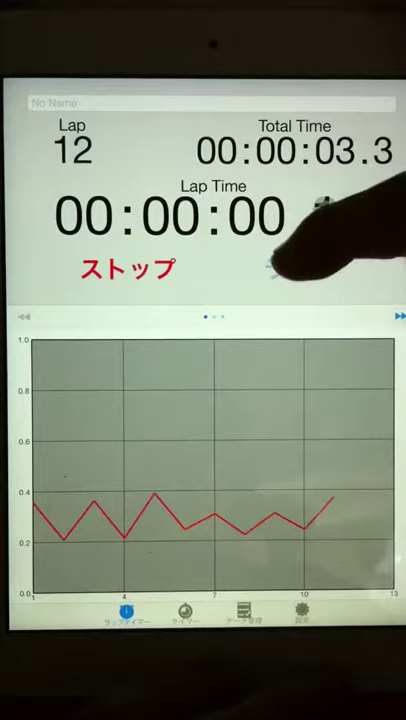
pyautogui.click(299, 268)
pyautogui.click(299, 268)
pyautogui.click(299, 268)
pyautogui.click(299, 268)
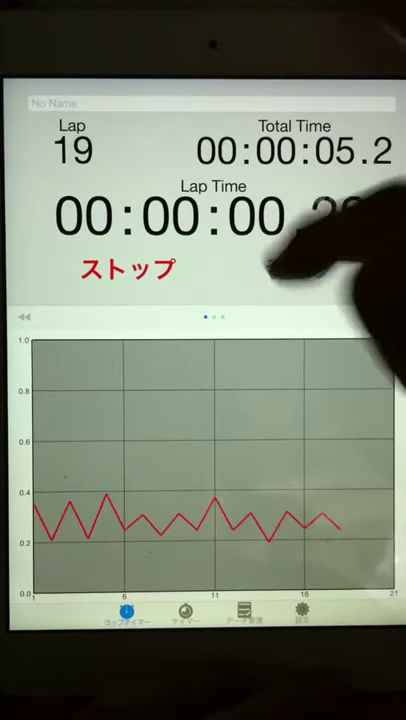
pyautogui.click(299, 268)
pyautogui.click(299, 268)
pyautogui.click(299, 268)
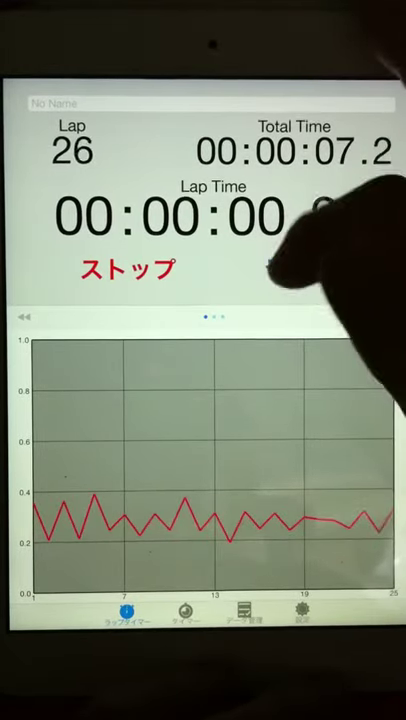
pyautogui.click(299, 268)
pyautogui.click(299, 268)
pyautogui.click(299, 268)
pyautogui.click(299, 268)
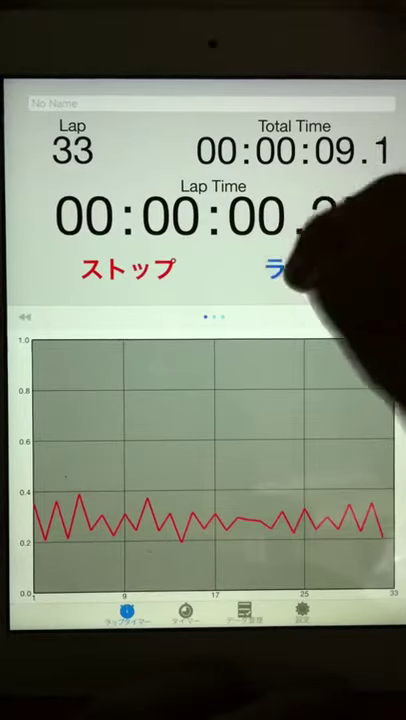
pyautogui.click(128, 268)
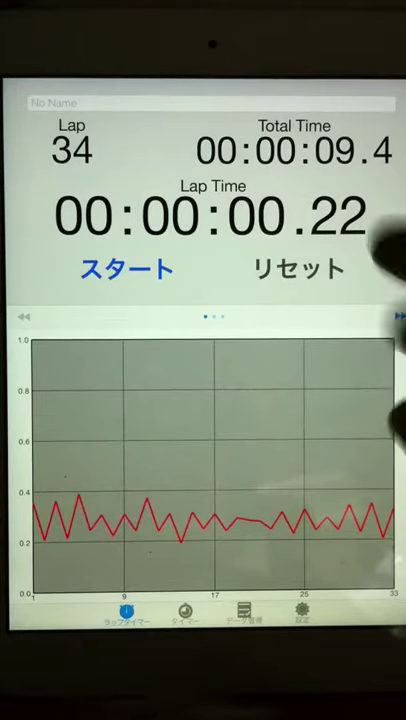
# - Reveal the lap list panel with the individual lap times beside the lap-time graph
pyautogui.click(395, 400)
pyautogui.scroll(-5, 340, 450)
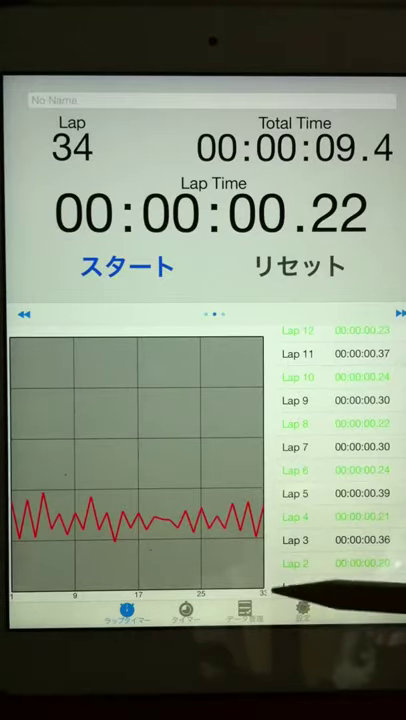
pyautogui.scroll(-1, 330, 500)
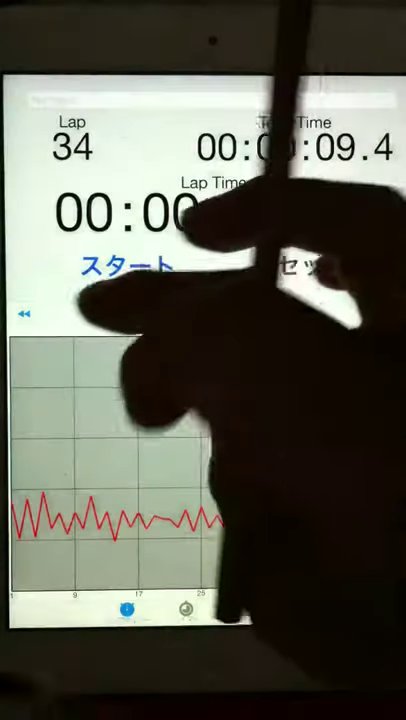